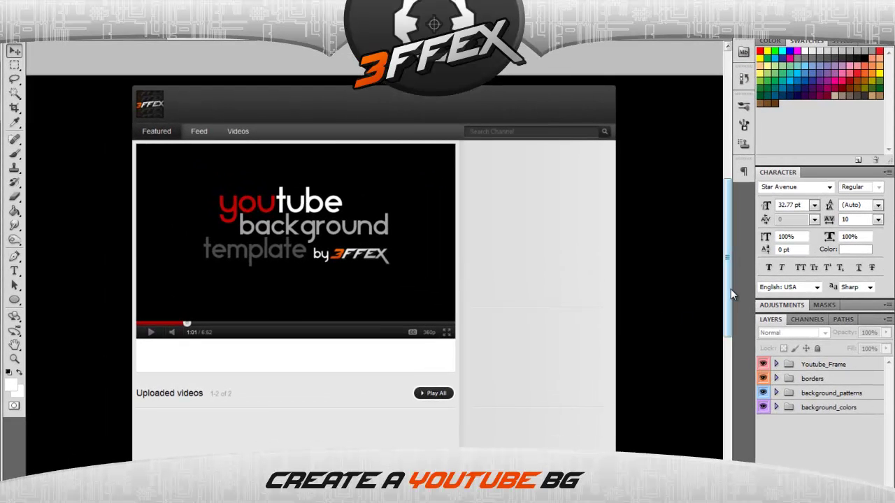
# - Expand the background_colors group in the Layers panel to reveal its colour layers
pyautogui.moveTo(726, 308); pyautogui.dragTo(726, 312)
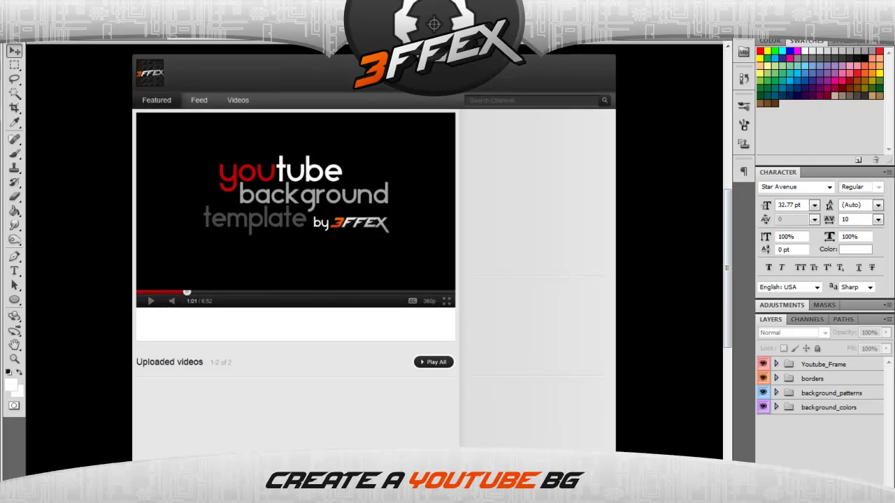
pyautogui.moveTo(559, 462)
pyautogui.mouseDown()
pyautogui.moveTo(582, 462)
pyautogui.moveTo(548, 461)
pyautogui.moveTo(560, 461)
pyautogui.mouseUp()
pyautogui.scroll(3, 489, 407)
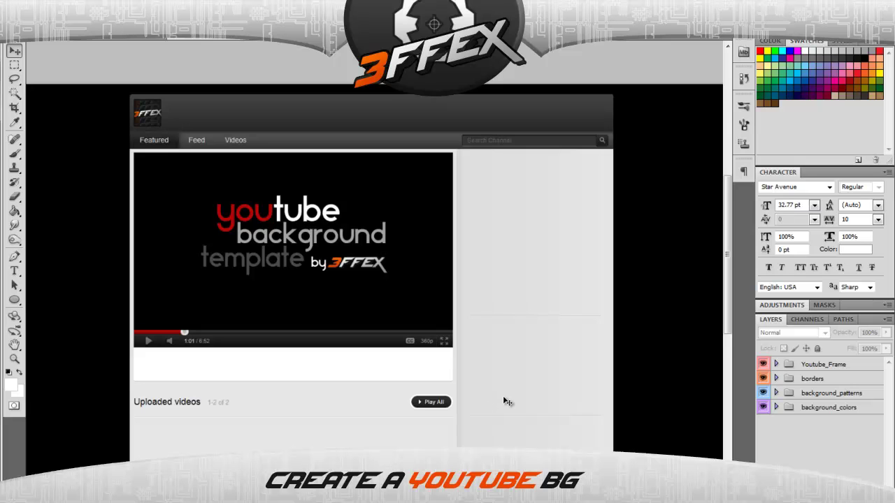
pyautogui.scroll(-2, 483, 384)
pyautogui.scroll(-2, 450, 354)
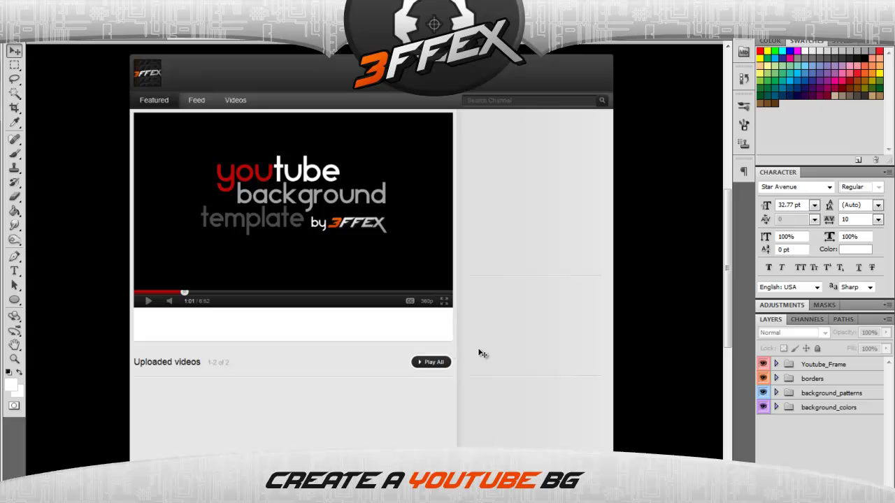
pyautogui.scroll(2, 409, 343)
pyautogui.scroll(-2, 410, 345)
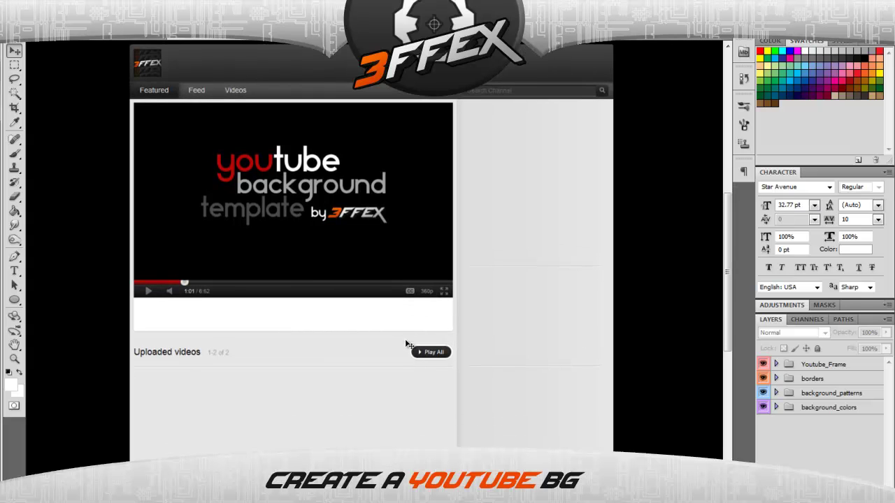
pyautogui.scroll(1, 409, 344)
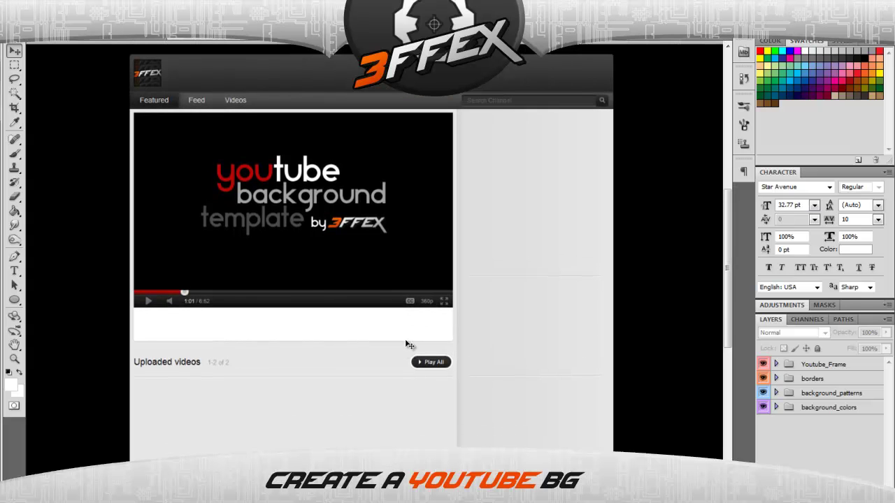
pyautogui.click(775, 408)
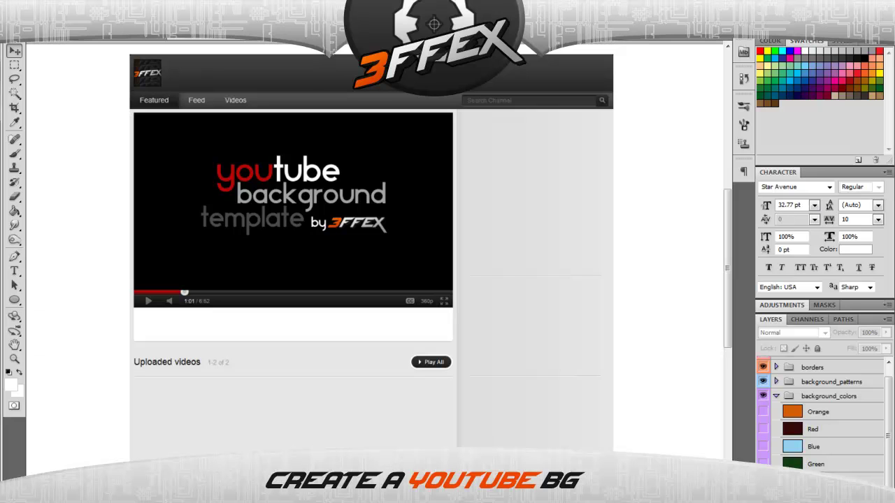
# - Turn on the Green, Blue, Red and Orange background colour layers in turn
pyautogui.click(763, 464)
pyautogui.click(763, 446)
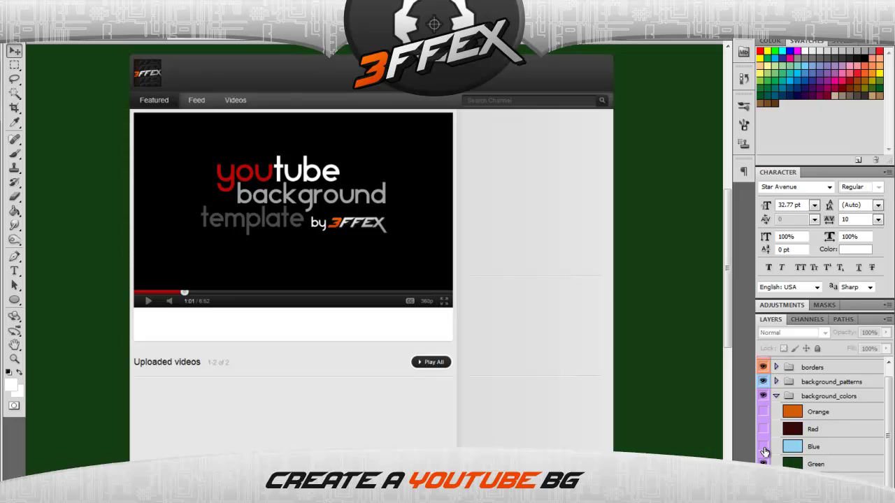
pyautogui.click(764, 429)
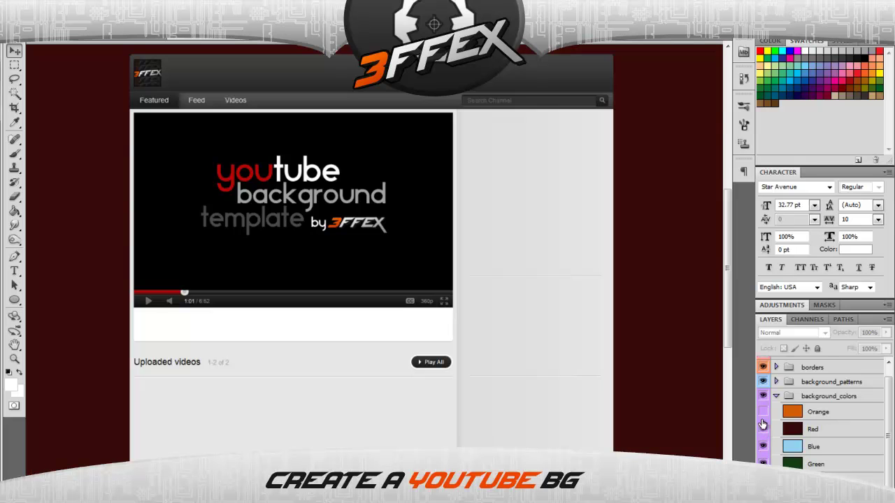
pyautogui.click(763, 412)
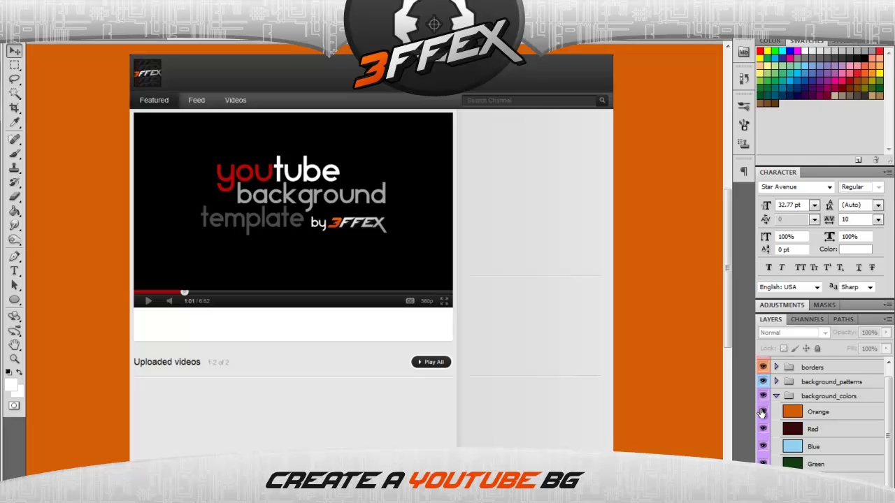
# - Try a dark brown foreground colour in the Color Picker, then cancel without keeping it
pyautogui.click(10, 384)
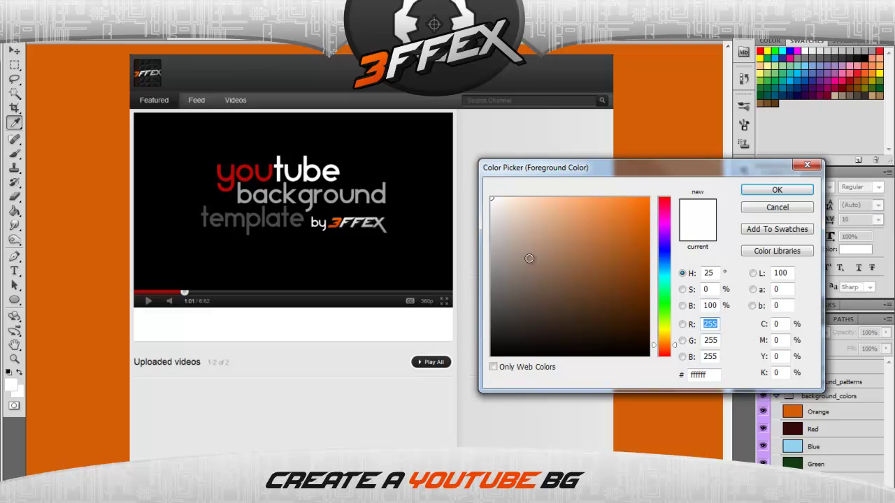
pyautogui.moveTo(607, 240); pyautogui.dragTo(683, 308)
pyautogui.click(771, 203)
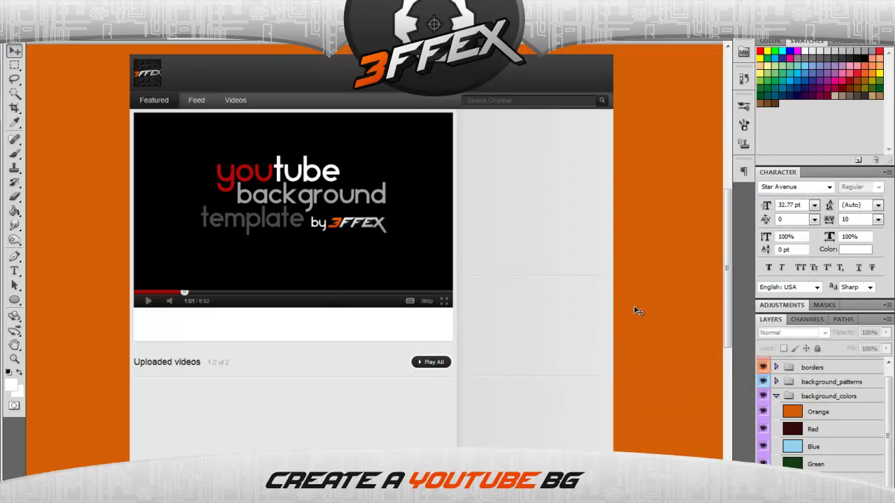
pyautogui.scroll(2, 709, 300)
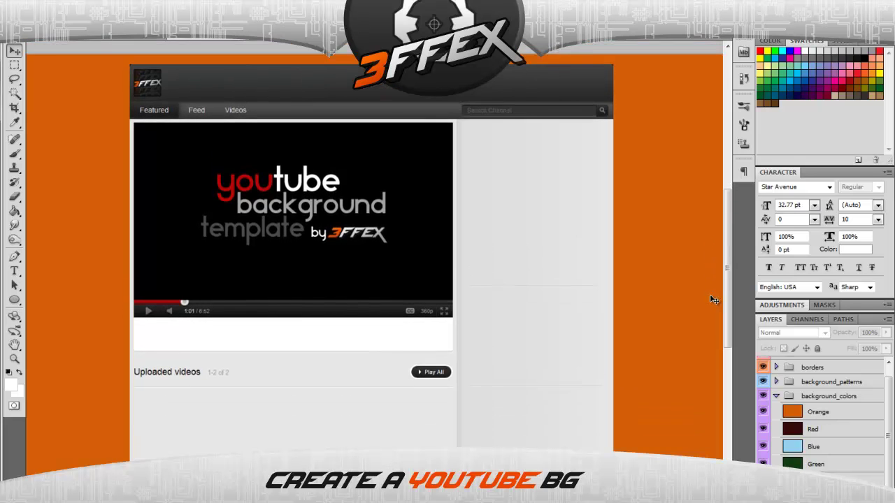
pyautogui.scroll(-2, 709, 299)
pyautogui.scroll(1, 710, 300)
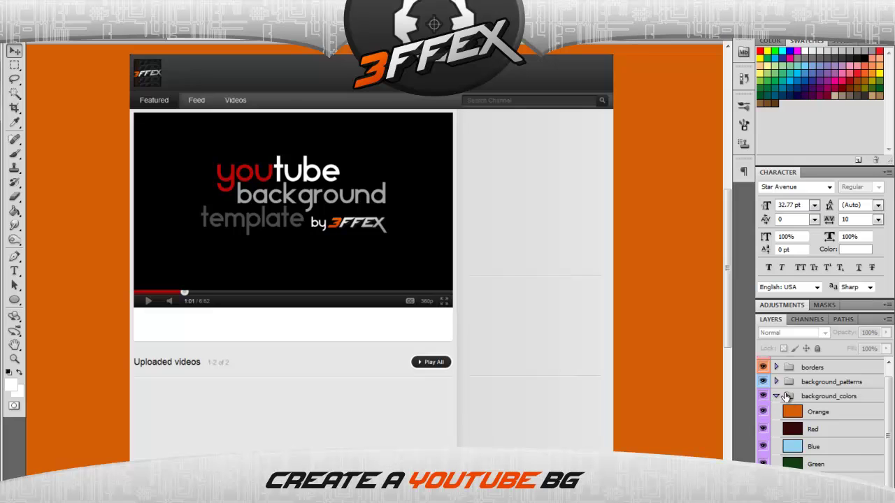
# - Hide the Orange, Red, Blue and Green layers and the whole background_colors group, then collapse it
pyautogui.click(763, 412)
pyautogui.click(763, 429)
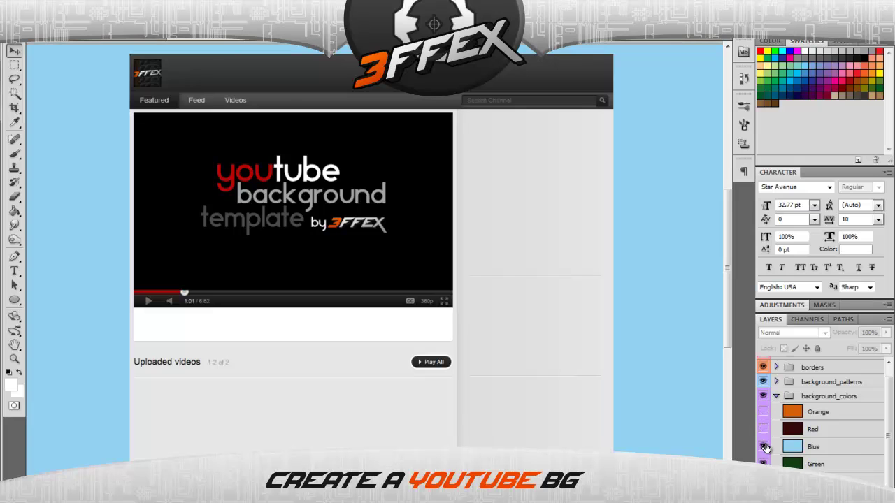
pyautogui.click(763, 447)
pyautogui.click(763, 464)
pyautogui.click(763, 397)
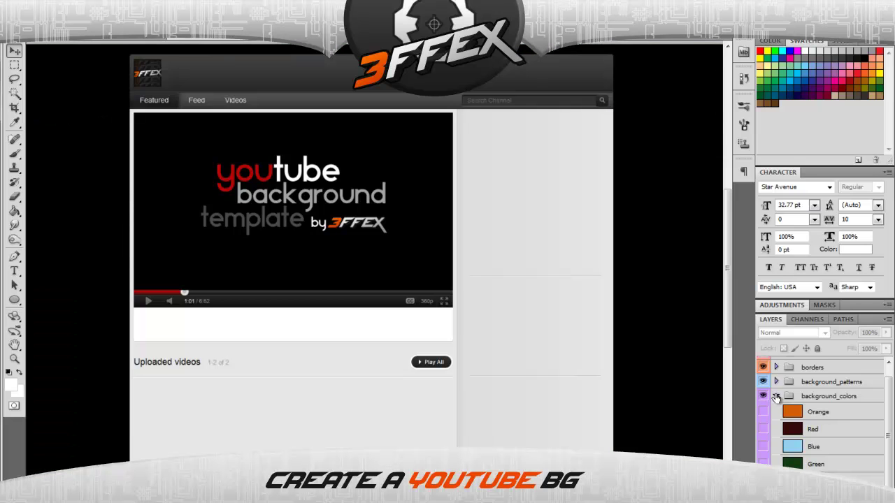
pyautogui.click(775, 397)
# - Expand background_patterns and preview the Circuits, then Techmatic pattern, hiding each afterwards
pyautogui.click(776, 393)
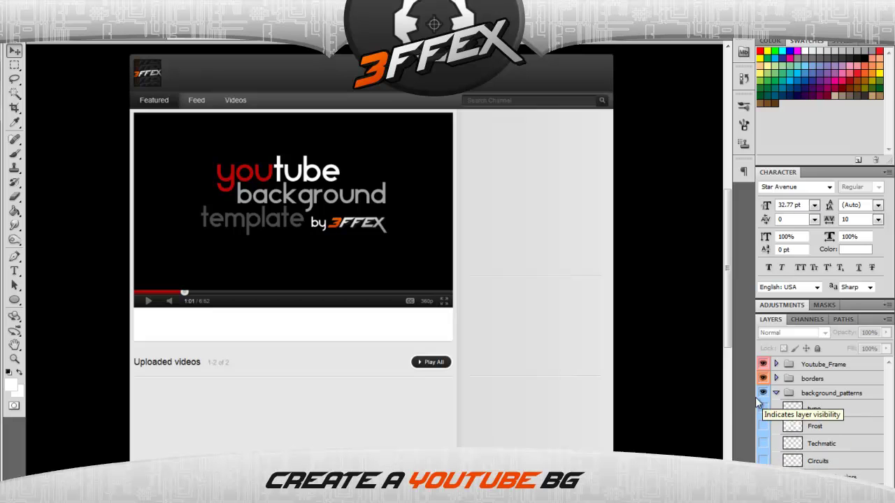
pyautogui.click(763, 461)
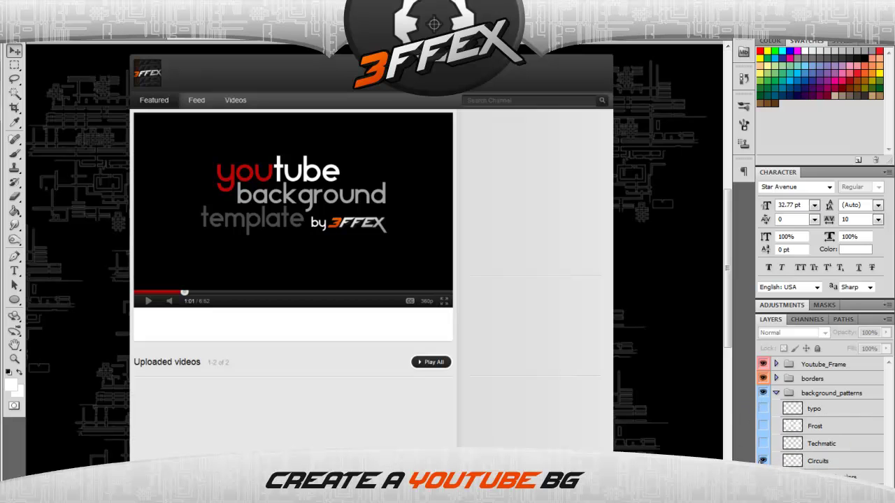
pyautogui.click(763, 461)
pyautogui.click(764, 444)
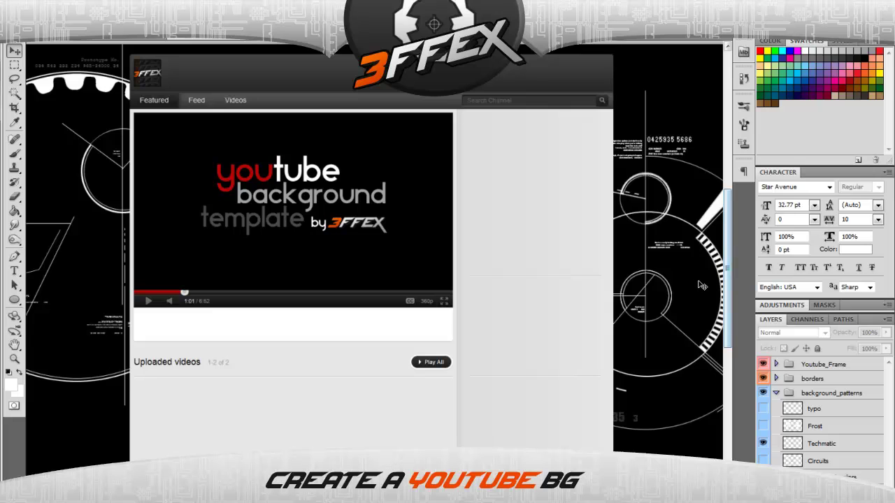
pyautogui.moveTo(728, 282); pyautogui.dragTo(702, 286)
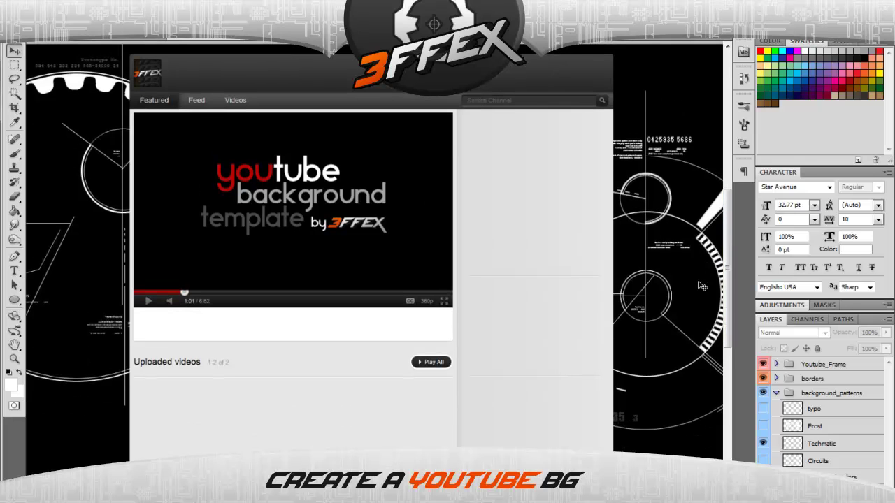
pyautogui.click(763, 445)
# - Preview the Frost brush texture and the typo labels and stripes, then hide both
pyautogui.click(762, 425)
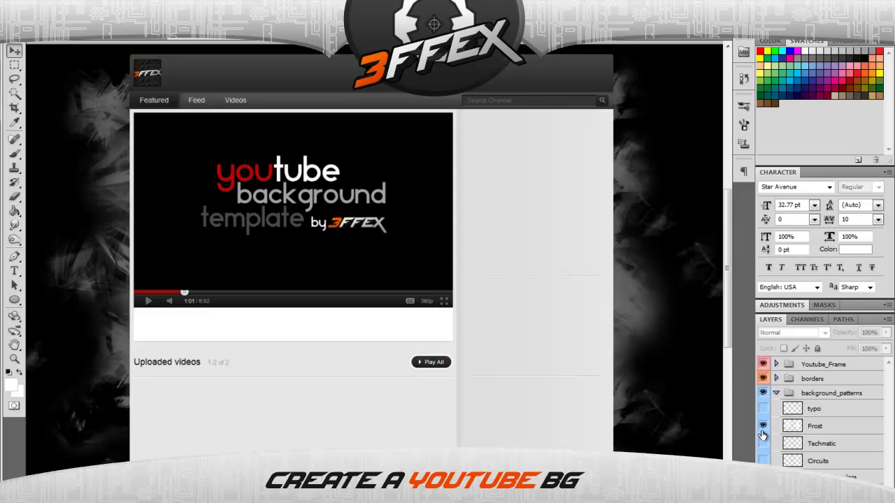
pyautogui.click(763, 426)
pyautogui.click(763, 409)
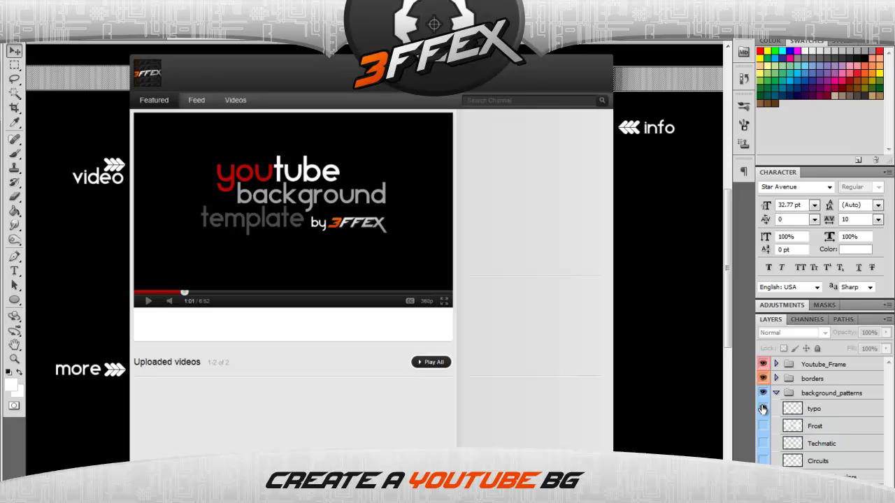
pyautogui.click(763, 409)
pyautogui.click(777, 393)
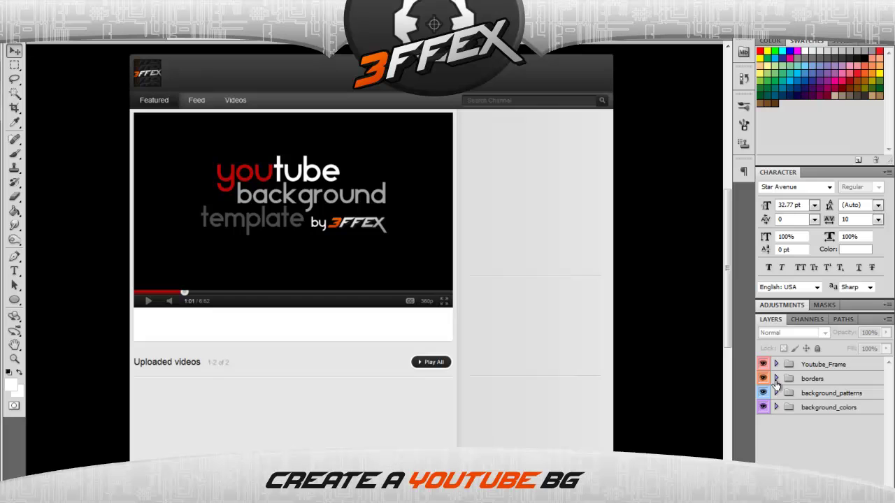
pyautogui.click(775, 379)
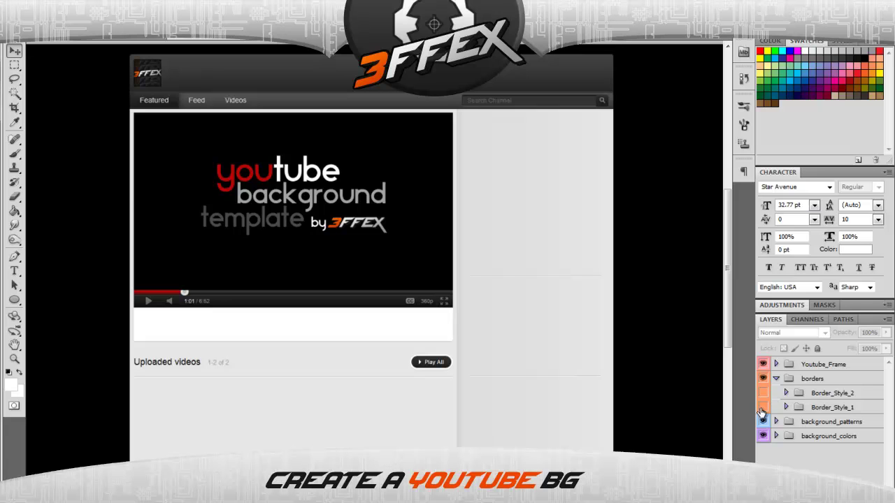
pyautogui.click(763, 408)
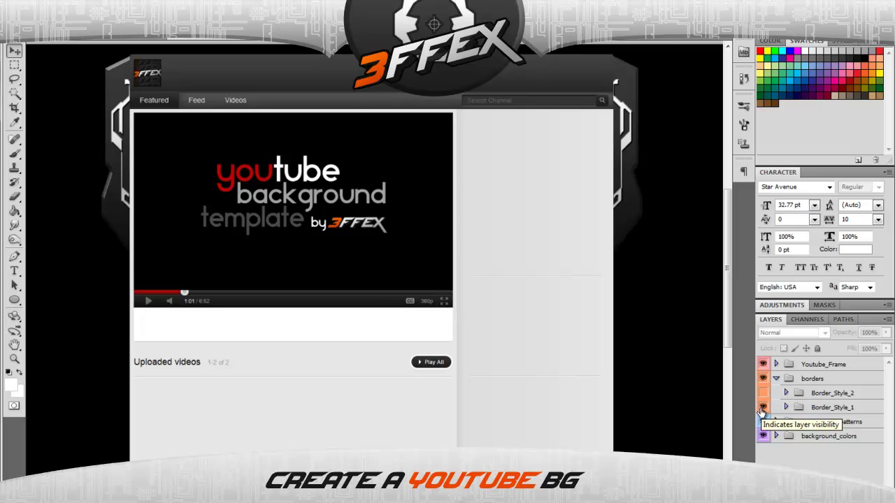
pyautogui.click(763, 408)
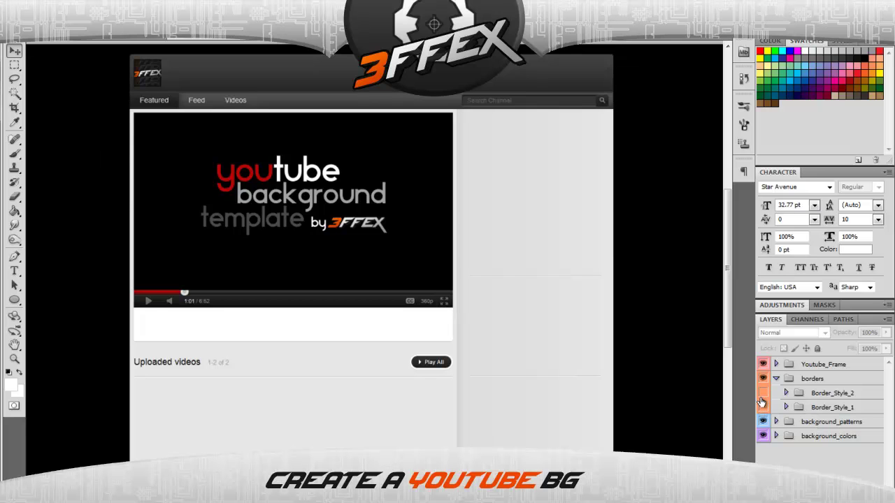
pyautogui.click(763, 393)
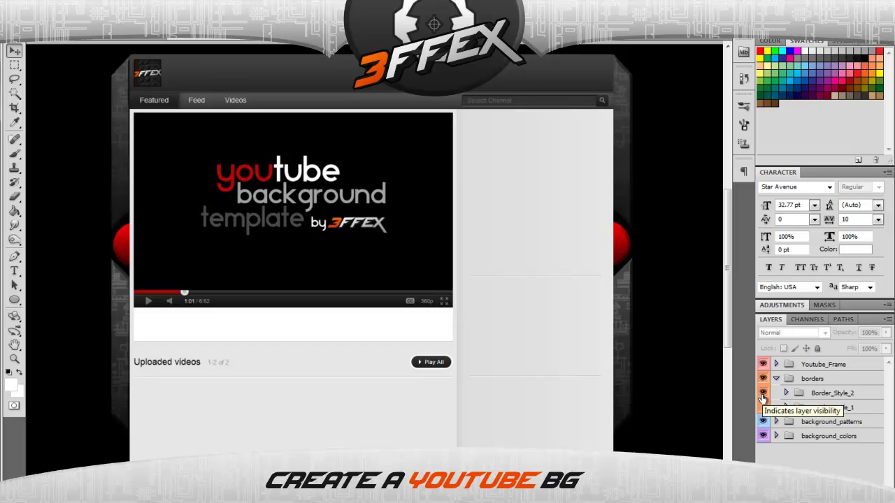
pyautogui.click(763, 394)
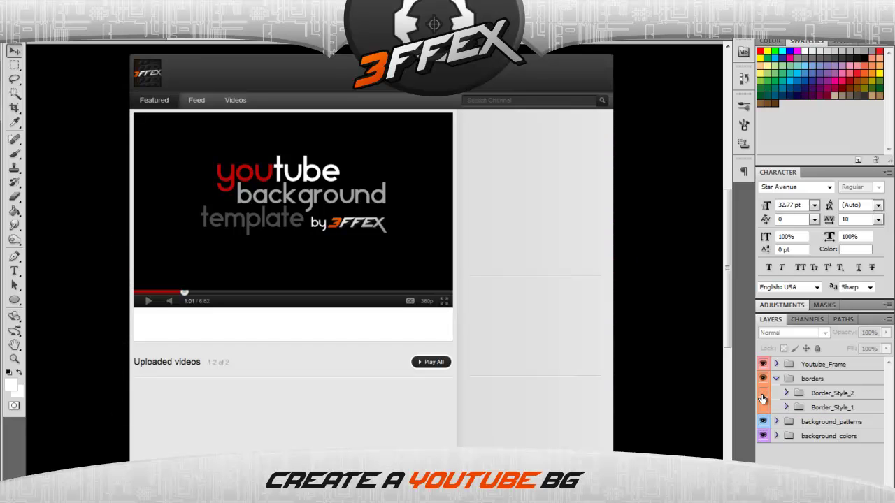
pyautogui.click(775, 379)
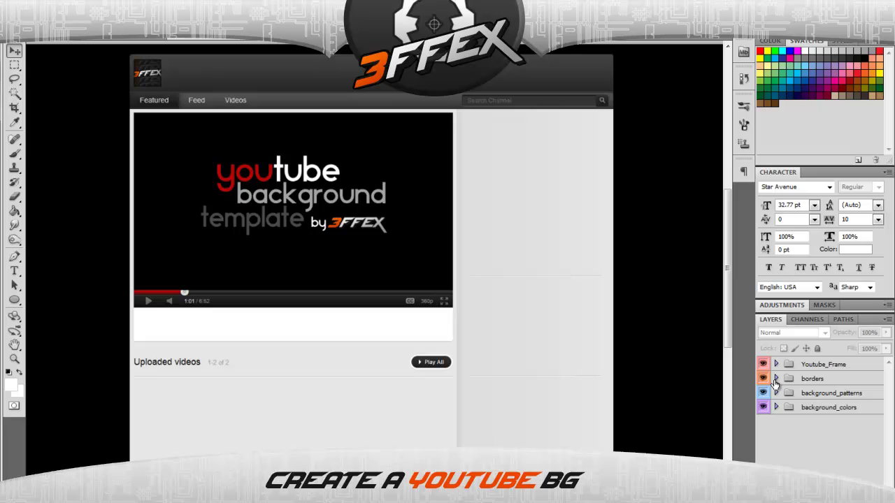
pyautogui.scroll(4, 406, 320)
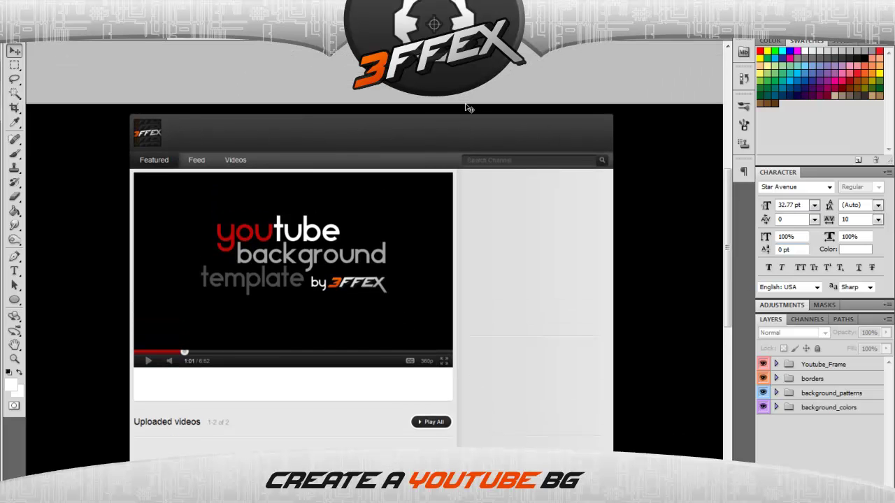
pyautogui.scroll(-5, 126, 256)
pyautogui.scroll(2, 126, 257)
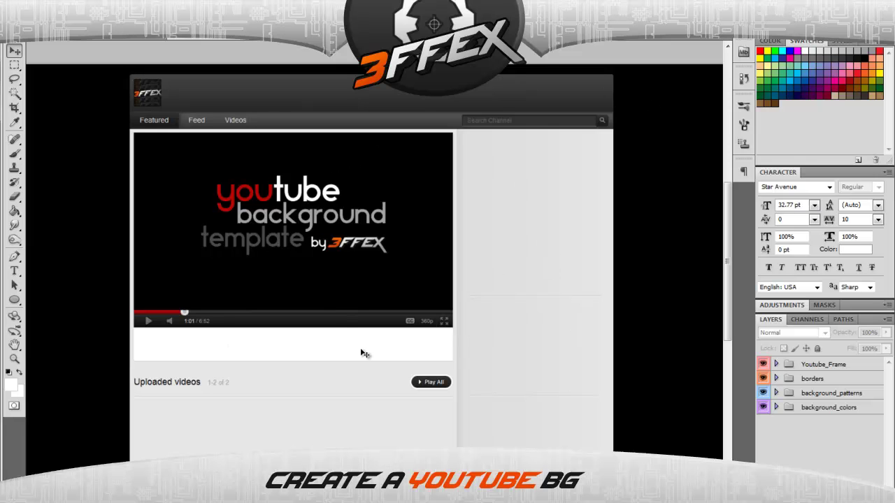
pyautogui.click(776, 364)
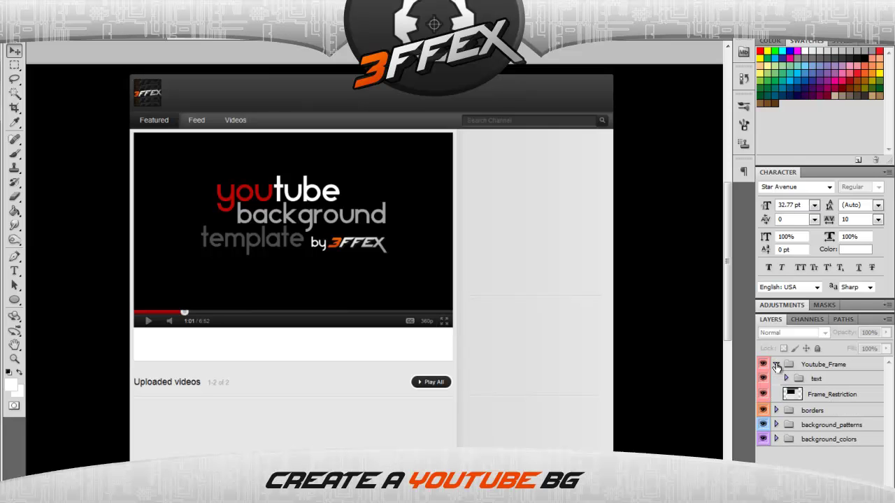
pyautogui.click(776, 364)
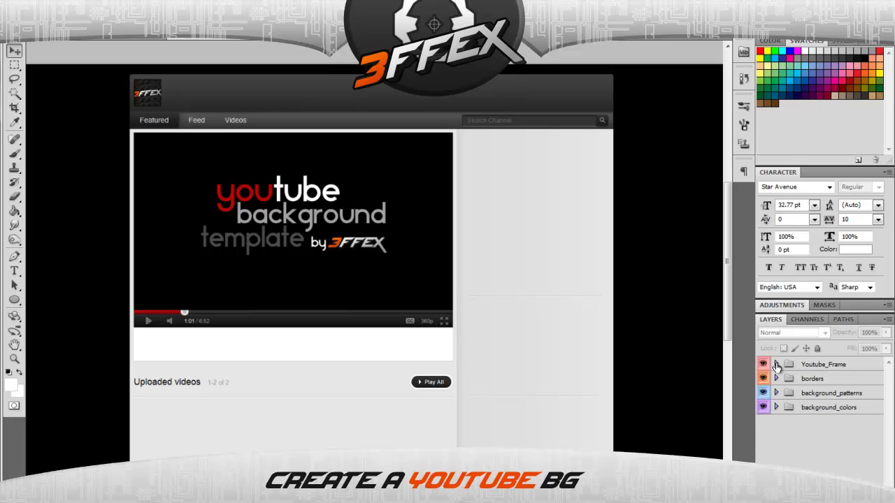